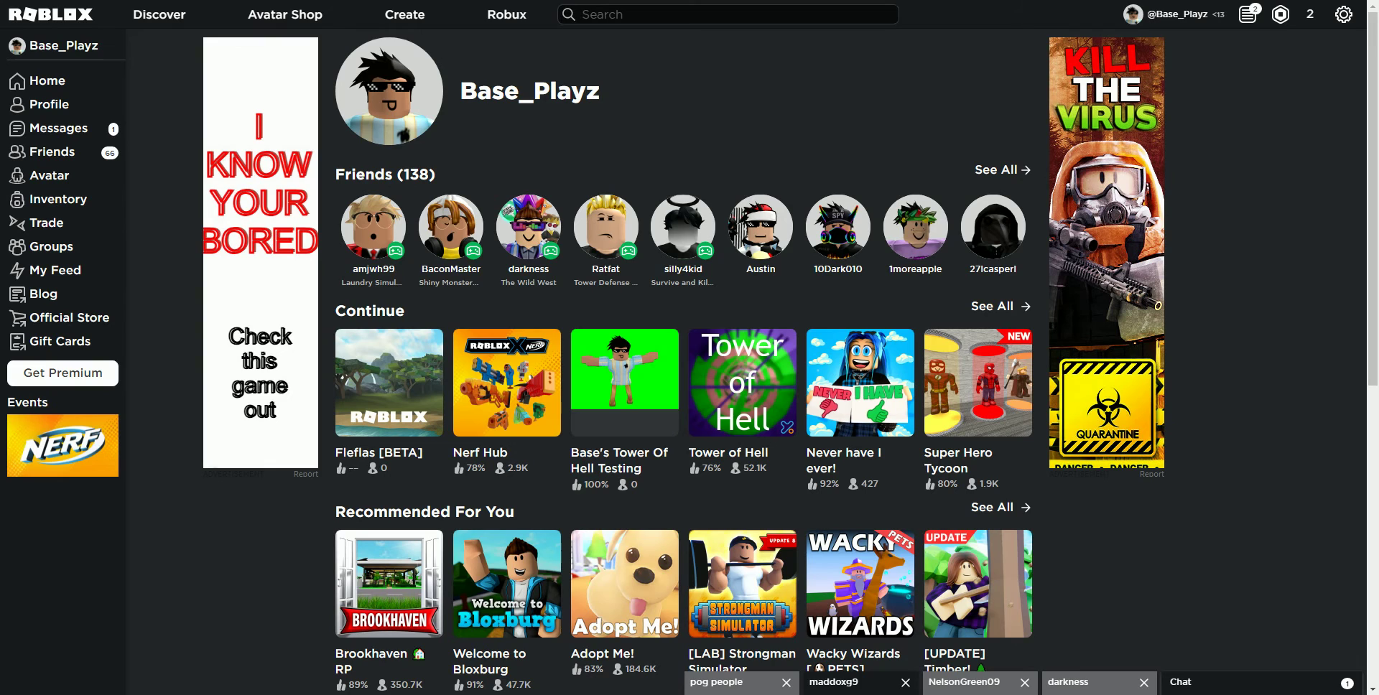
Open the Base's Tower Of Hell Testing Servers! game page from the Favorites row.
{"action": "scroll", "coordinate": [847, 381], "scroll_direction": "down", "scroll_amount": 5}
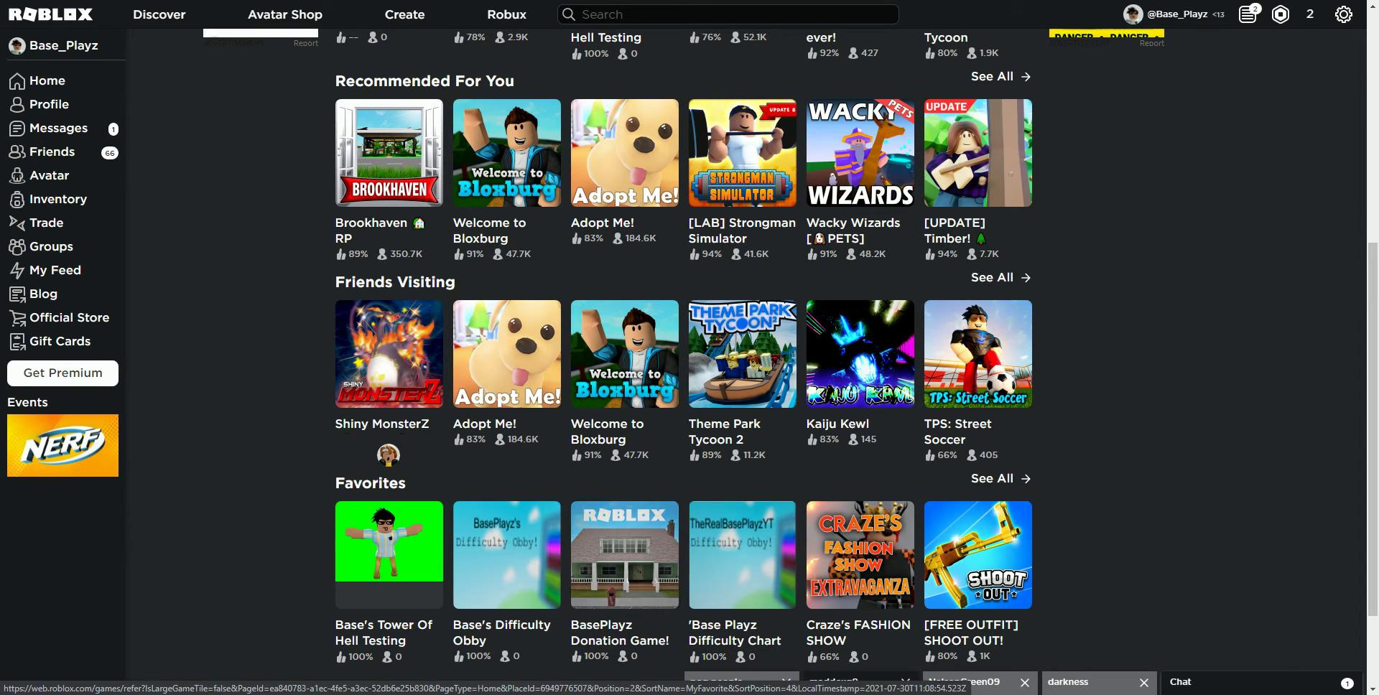
{"action": "left_click", "coordinate": [389, 554]}
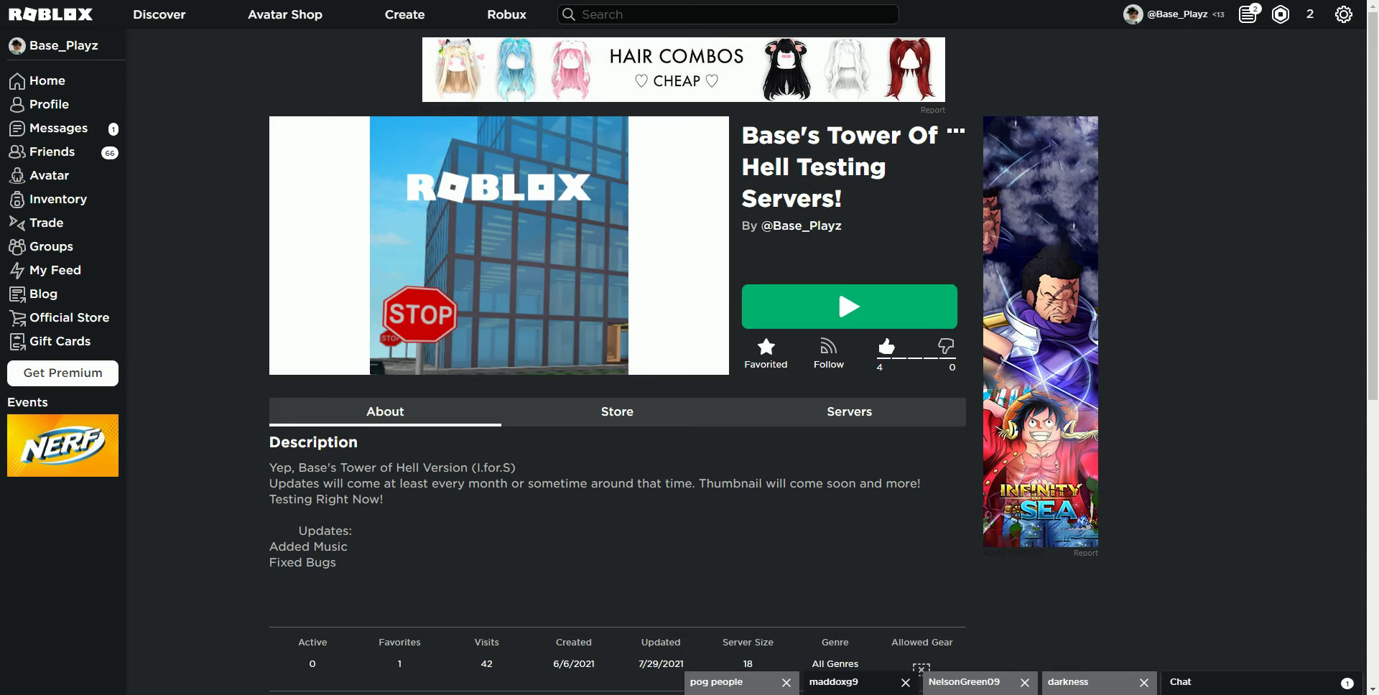
Bring up the '...' options menu beside the Base's Tower Of Hell Testing Servers! title.
{"action": "right_click", "coordinate": [871, 359]}
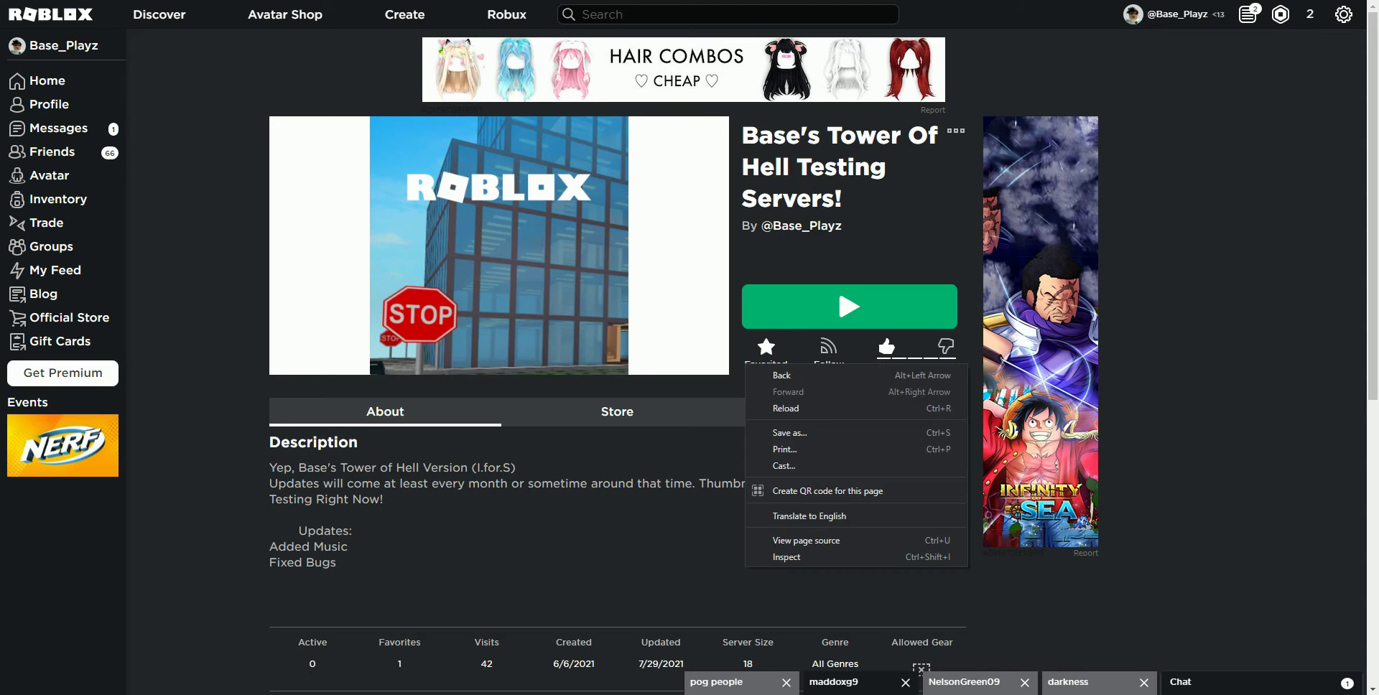
{"action": "key", "text": "Escape"}
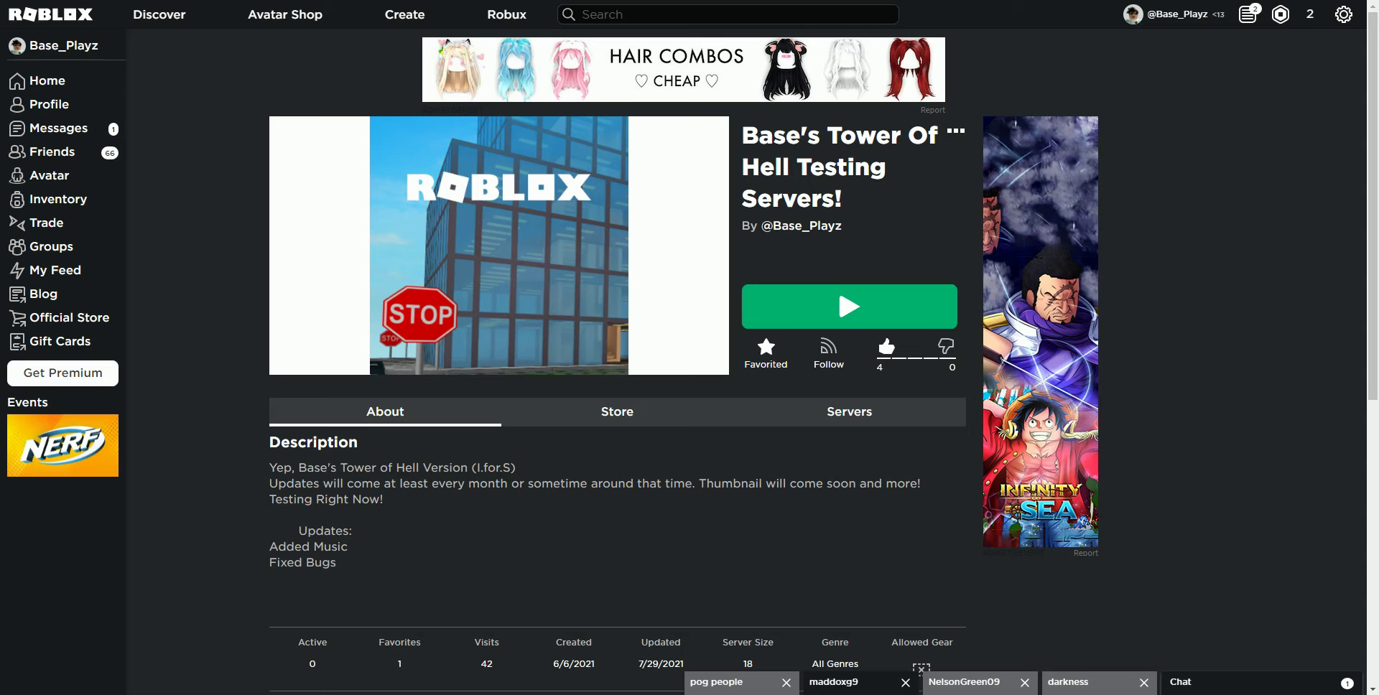
{"action": "left_click", "coordinate": [956, 131]}
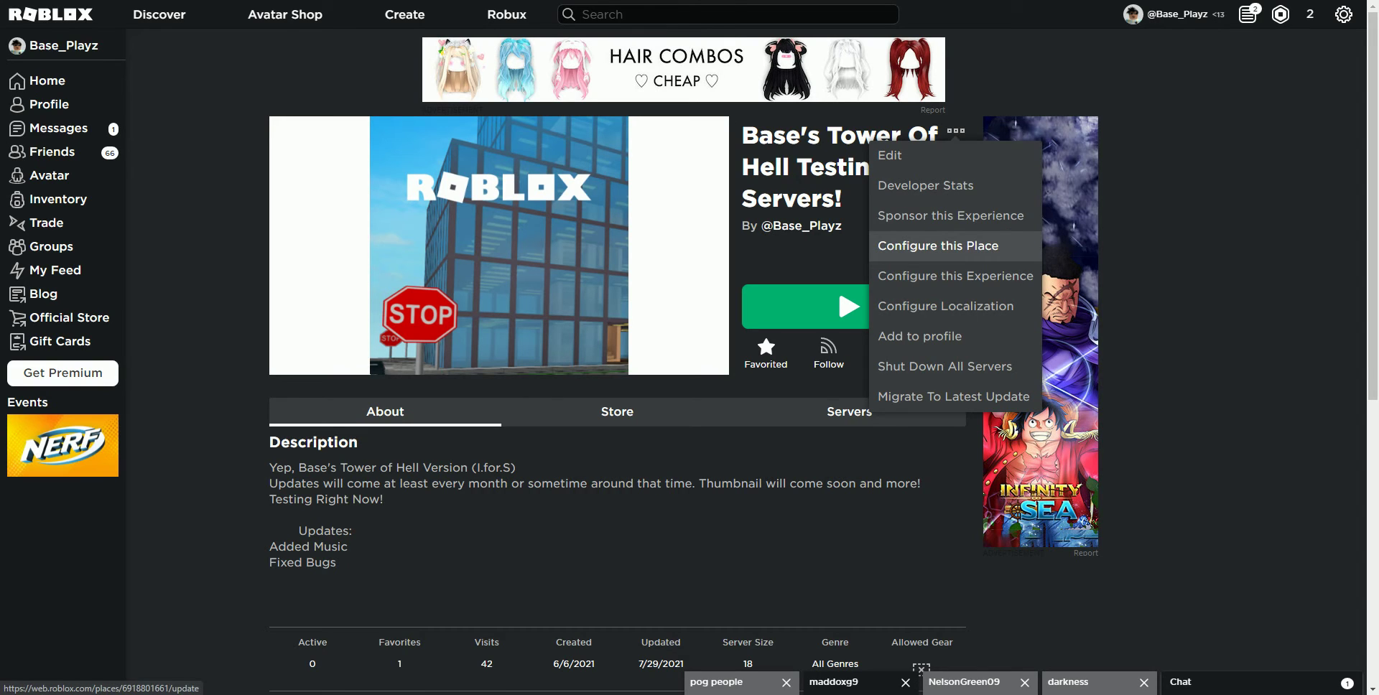
In Configure this Place, change the place's Genre to Adventure.
{"action": "left_click", "coordinate": [938, 246]}
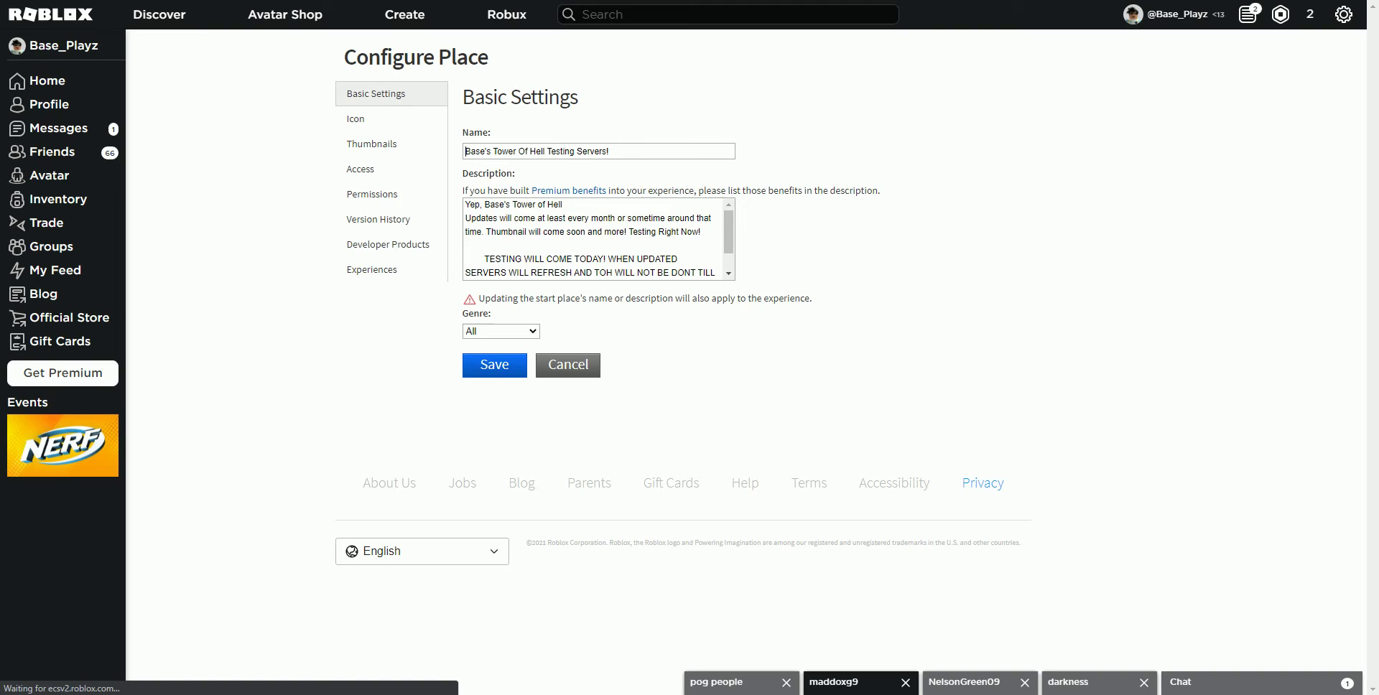
{"action": "scroll", "coordinate": [592, 239], "scroll_direction": "down", "scroll_amount": 1}
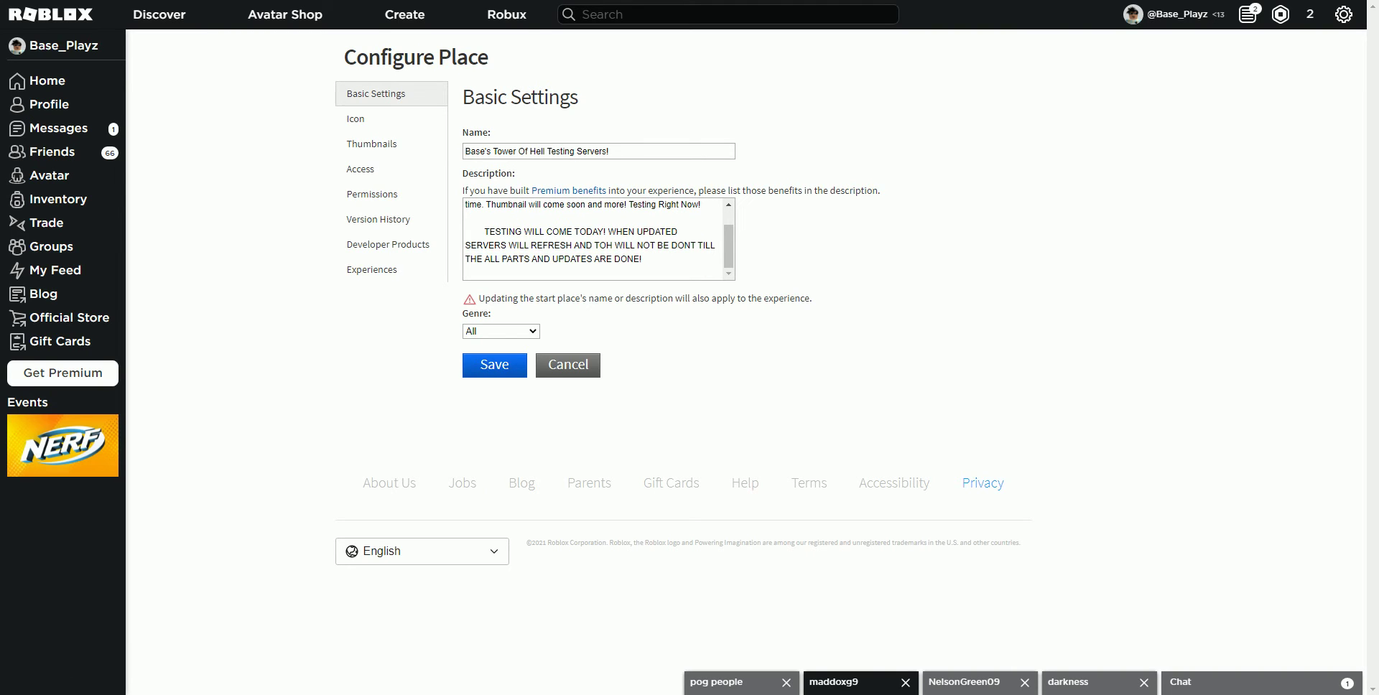
{"action": "left_click", "coordinate": [501, 331]}
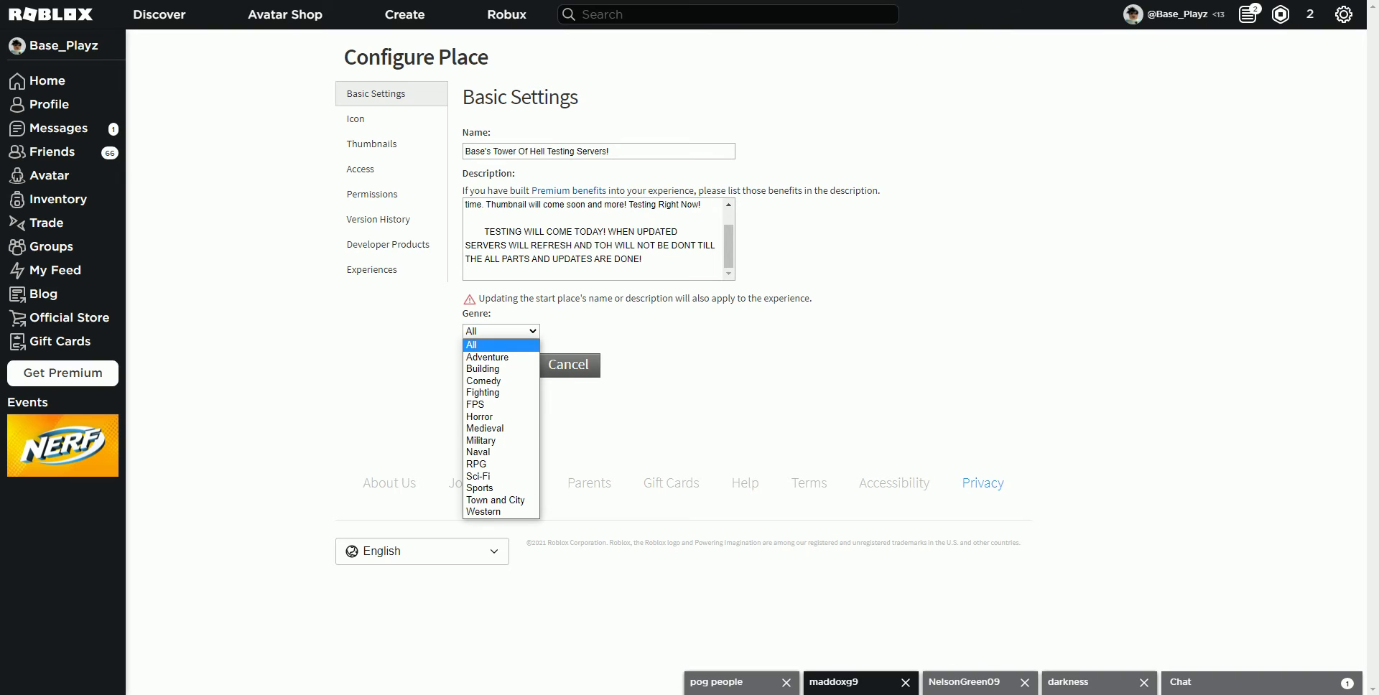
{"action": "key", "text": "Down"}
{"action": "key", "text": "Return"}
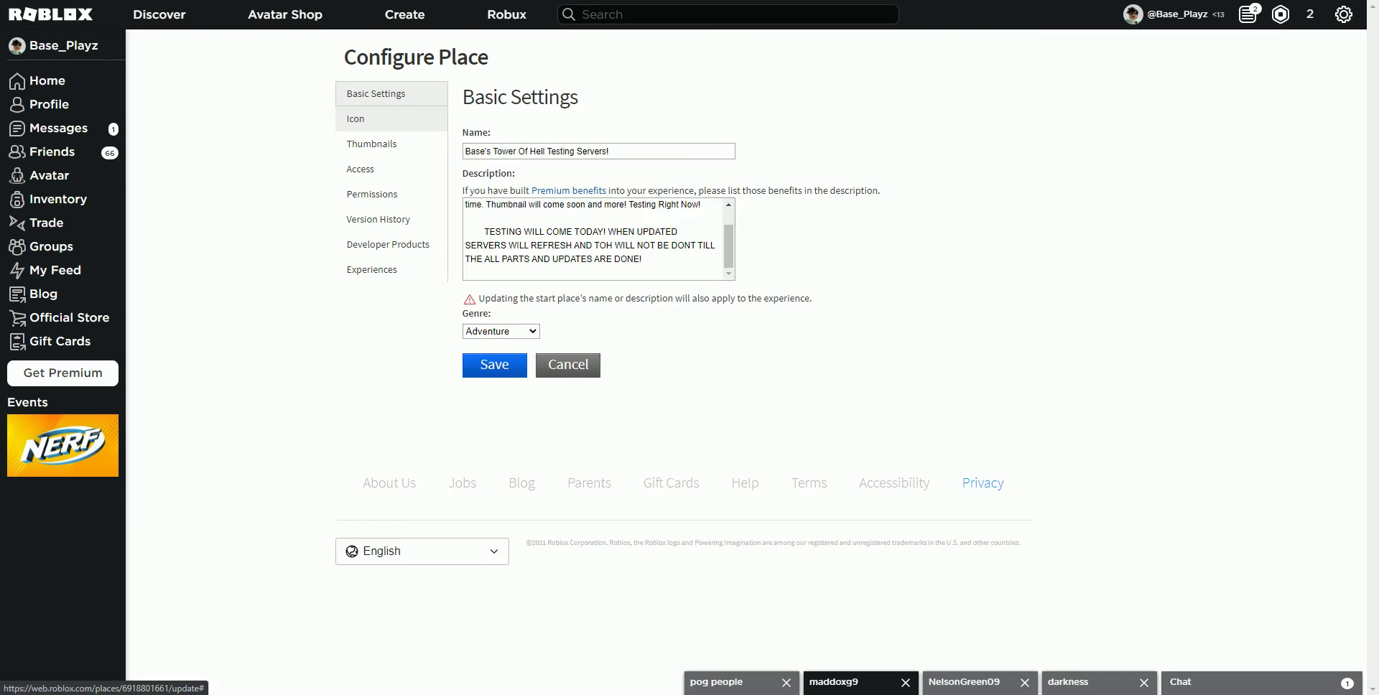
Go from the Icon settings to Thumbnails to see the place's current thumbnail.
{"action": "left_click", "coordinate": [356, 118]}
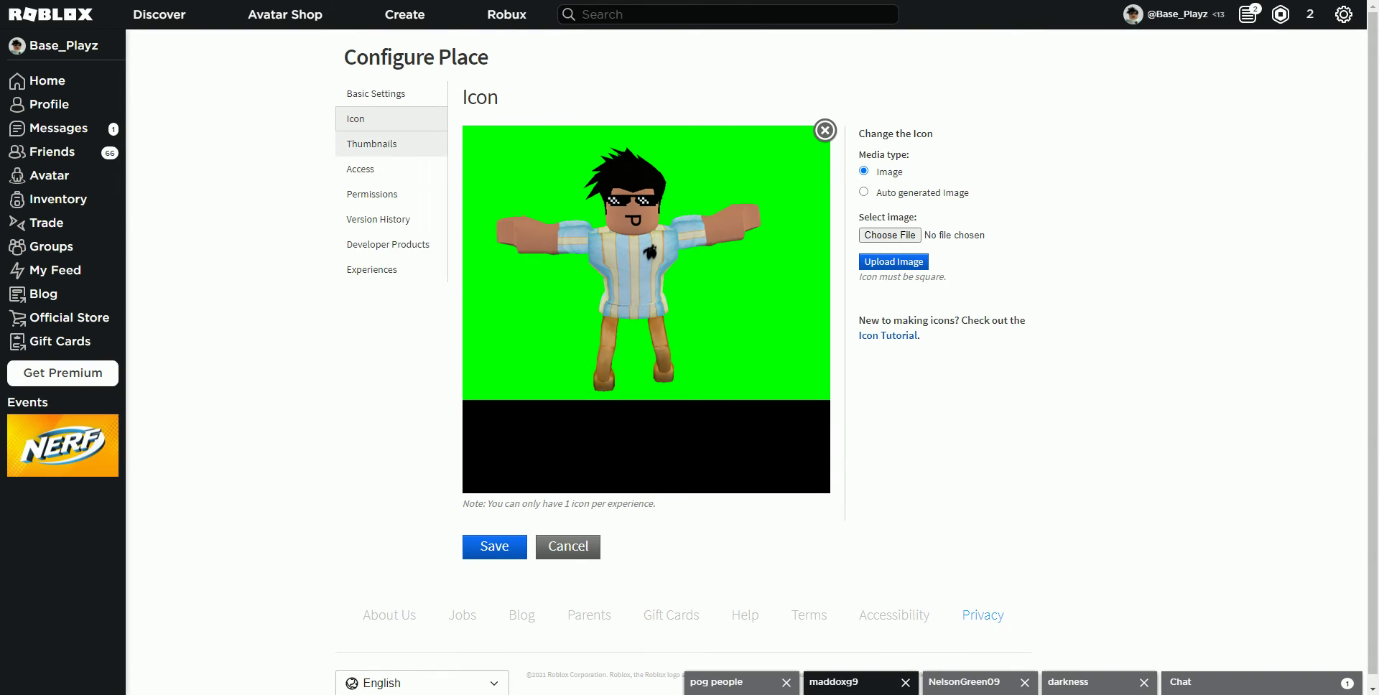
{"action": "left_click", "coordinate": [371, 144]}
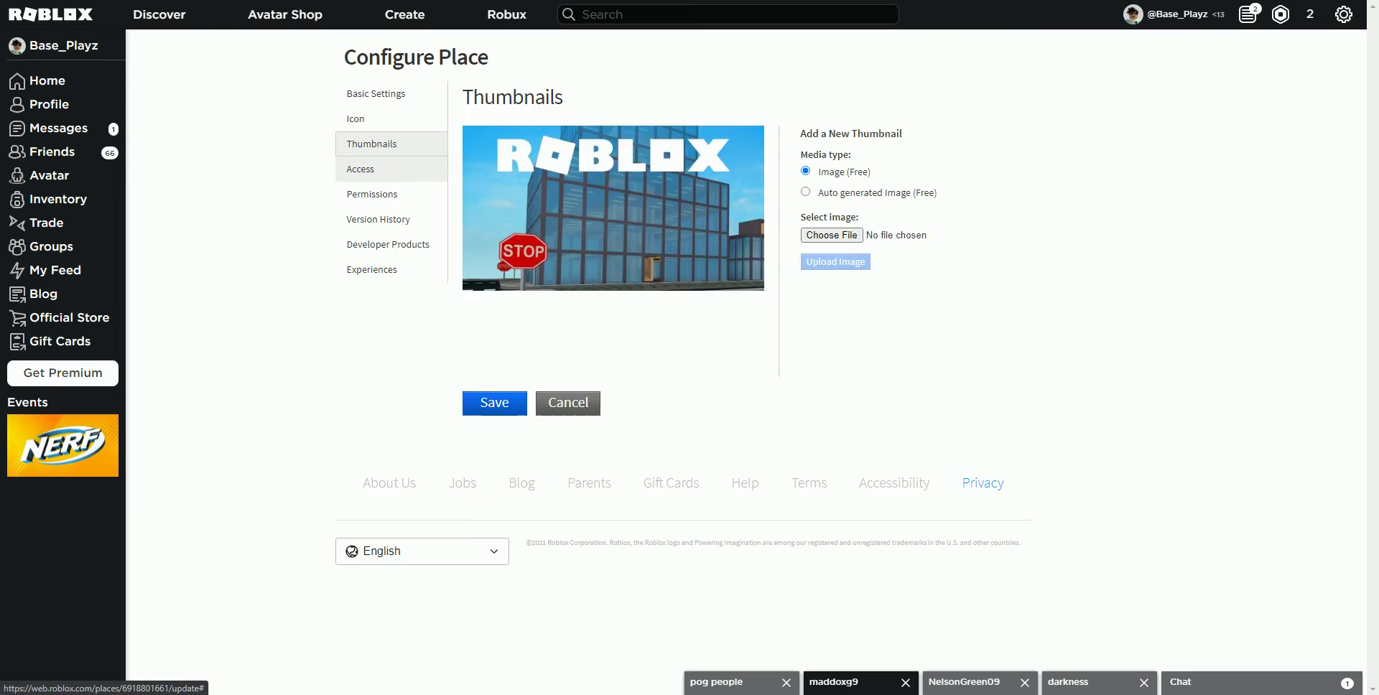
{"action": "left_click", "coordinate": [360, 169]}
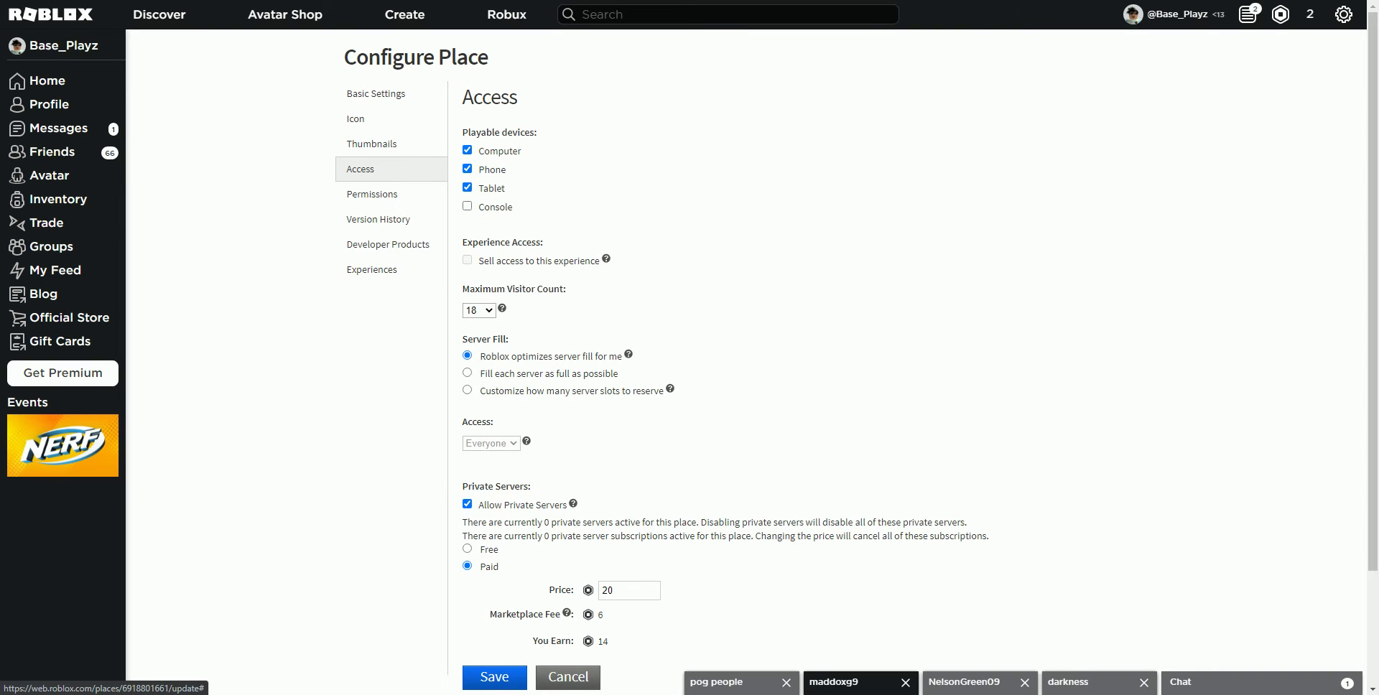
{"action": "left_click", "coordinate": [467, 206]}
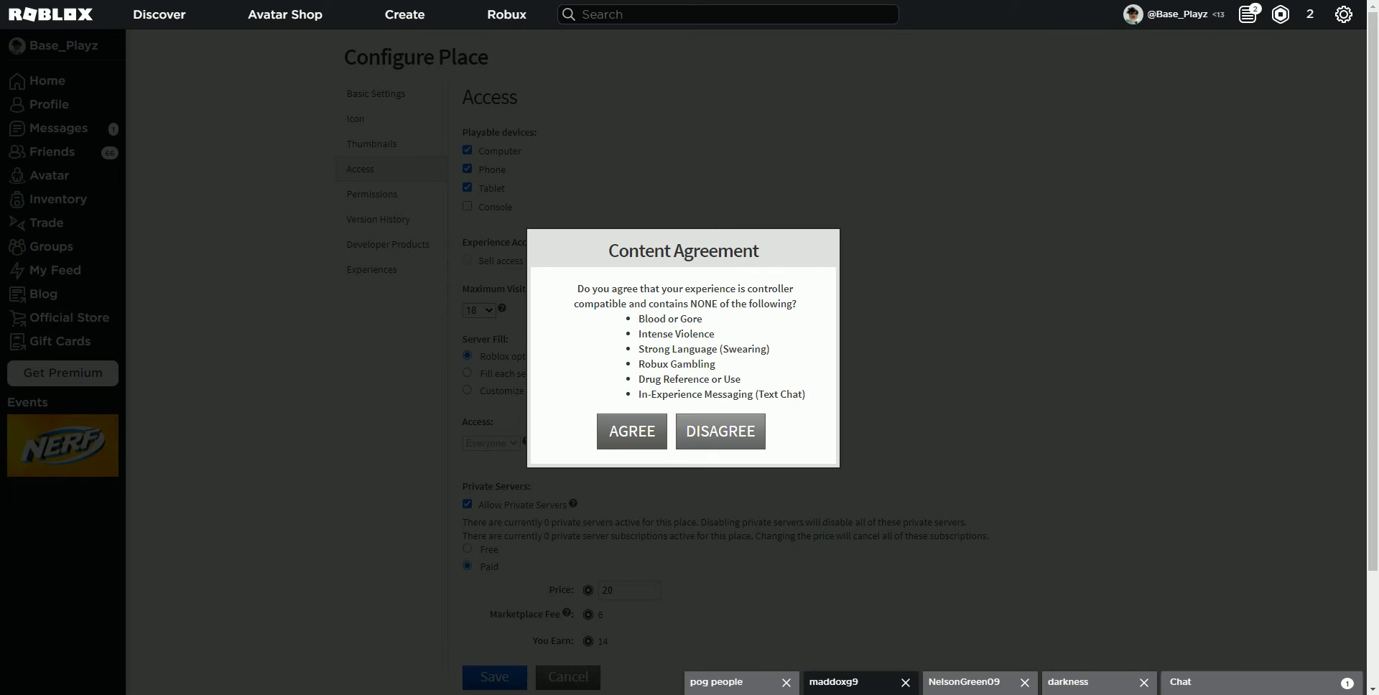
{"action": "left_click", "coordinate": [720, 431]}
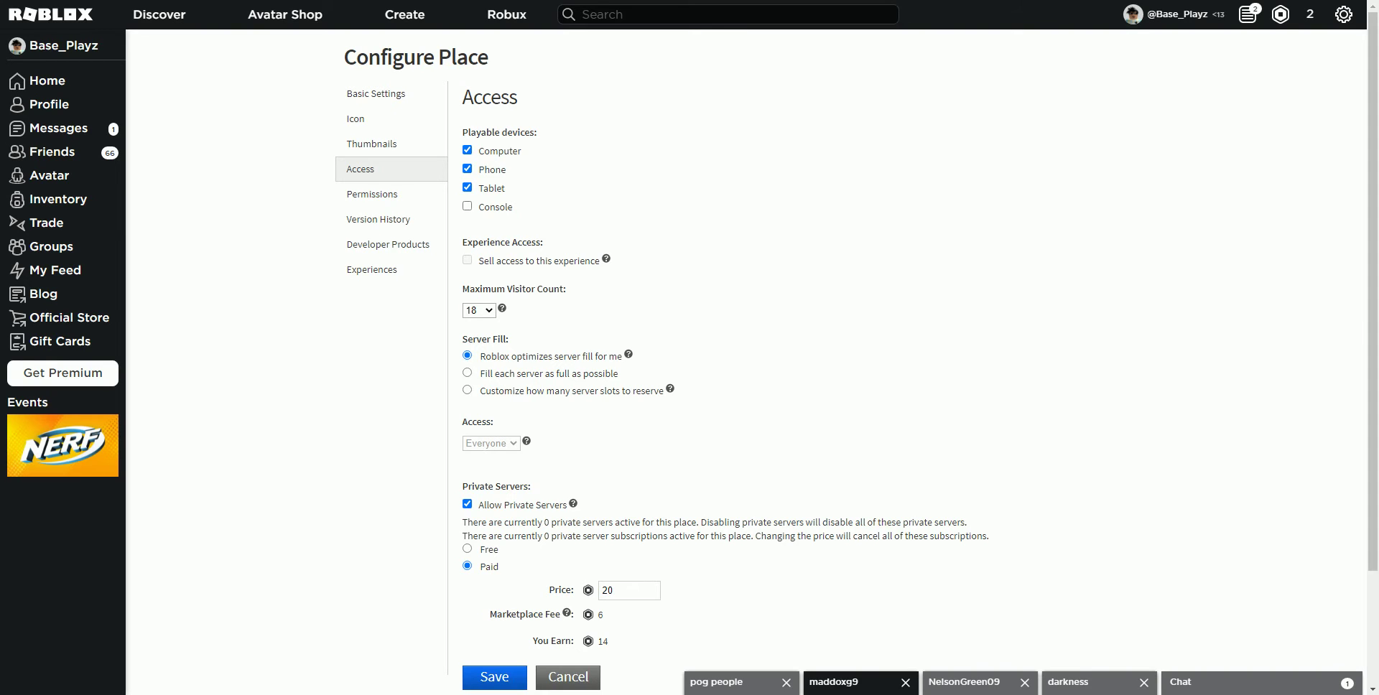
{"action": "scroll", "coordinate": [503, 309], "scroll_direction": "down", "scroll_amount": 1}
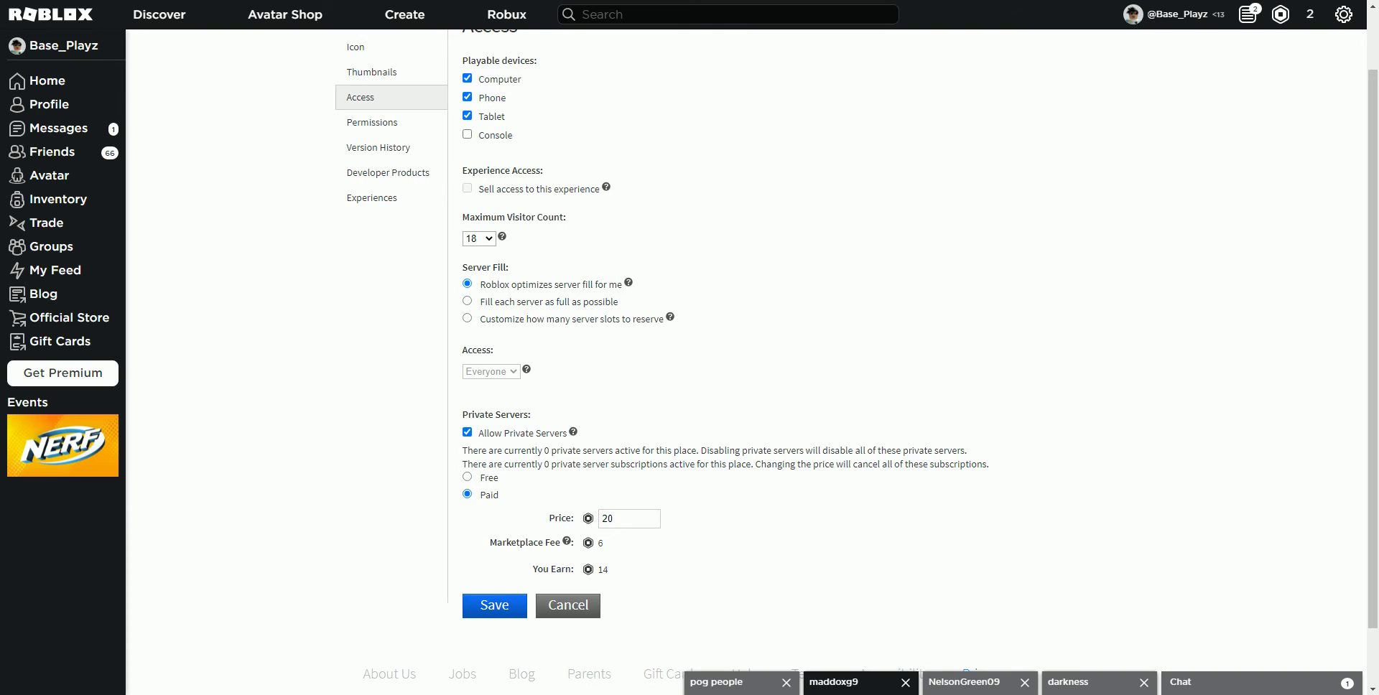
{"action": "left_click", "coordinate": [478, 238]}
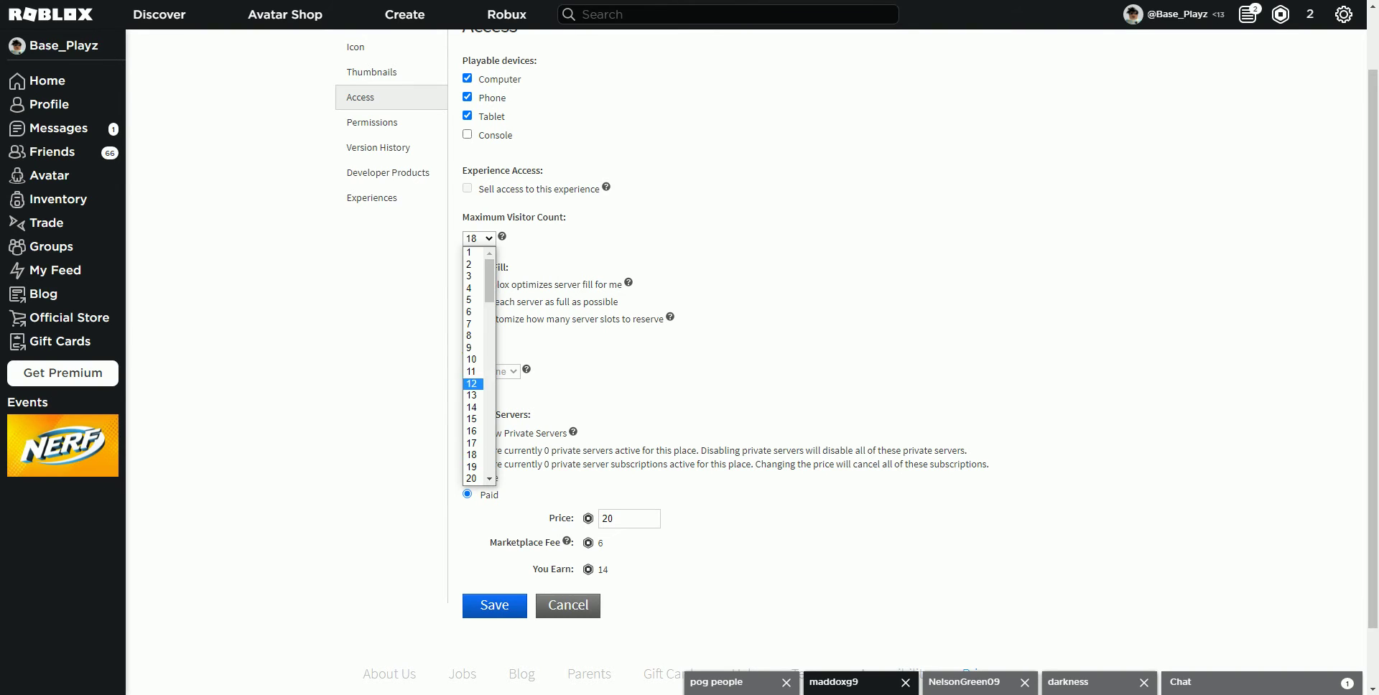
{"action": "scroll", "coordinate": [474, 363], "scroll_direction": "down", "scroll_amount": 8}
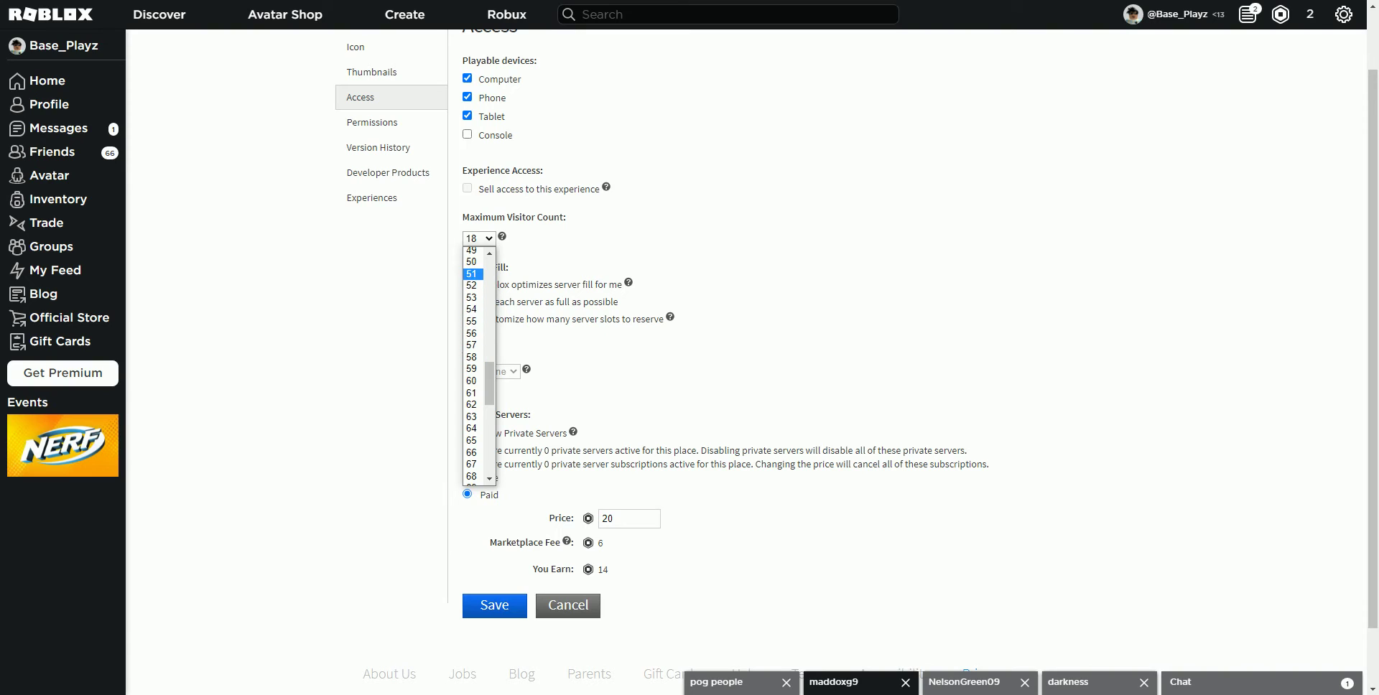
{"action": "left_click", "coordinate": [471, 262]}
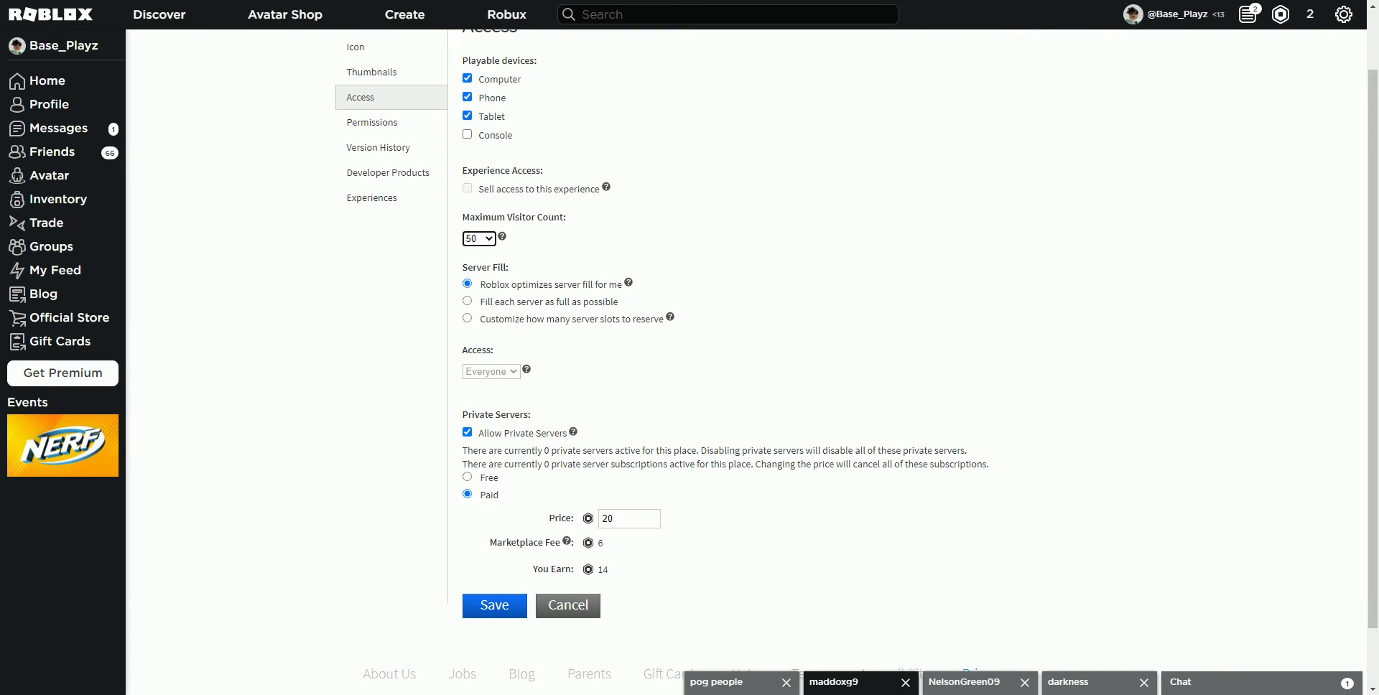
{"action": "left_click", "coordinate": [479, 238]}
{"action": "scroll", "coordinate": [480, 366], "scroll_direction": "up", "scroll_amount": 8}
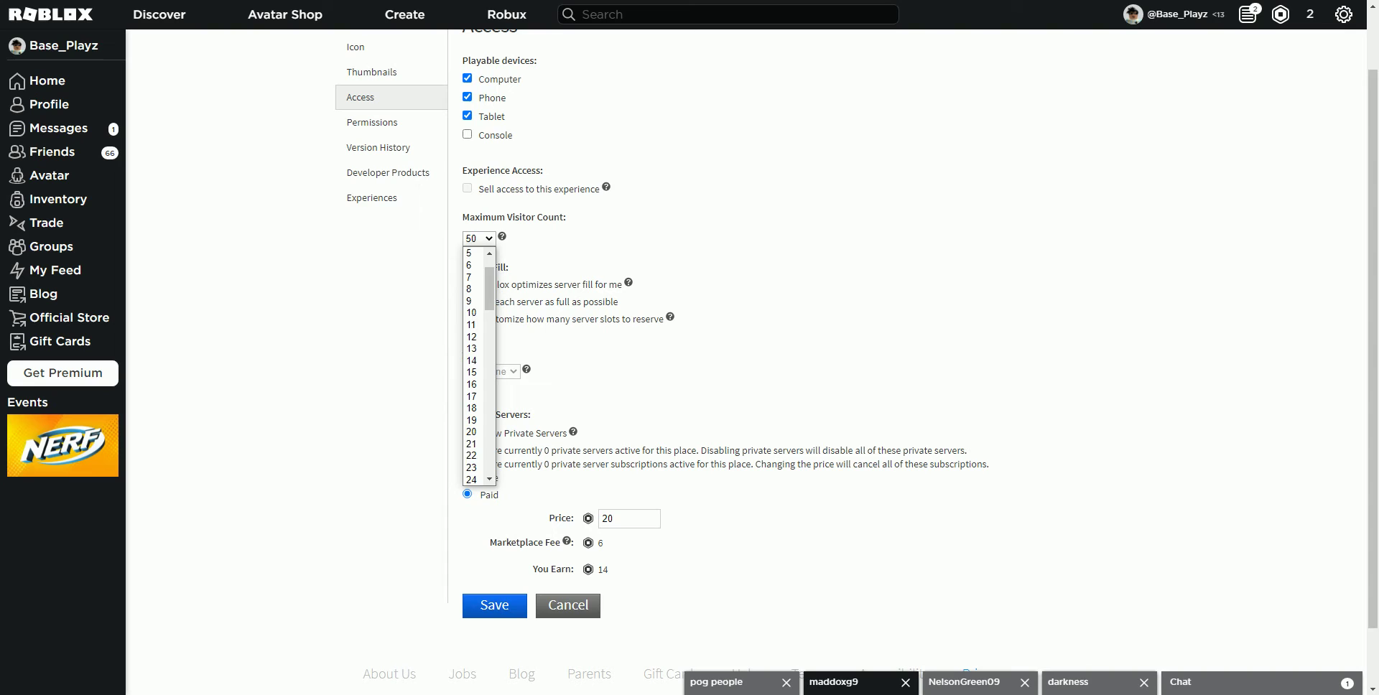
{"action": "scroll", "coordinate": [479, 367], "scroll_direction": "up", "scroll_amount": 1}
{"action": "scroll", "coordinate": [474, 359], "scroll_direction": "down", "scroll_amount": 3}
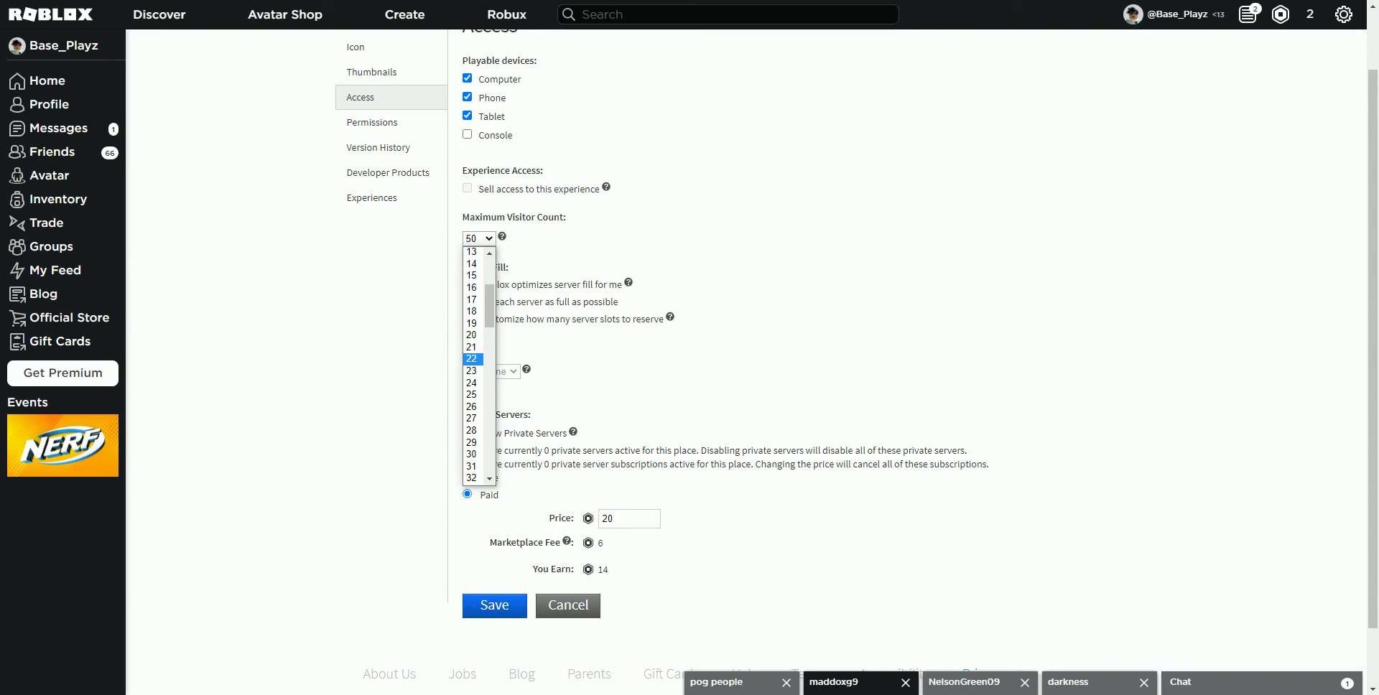
{"action": "left_click", "coordinate": [471, 311]}
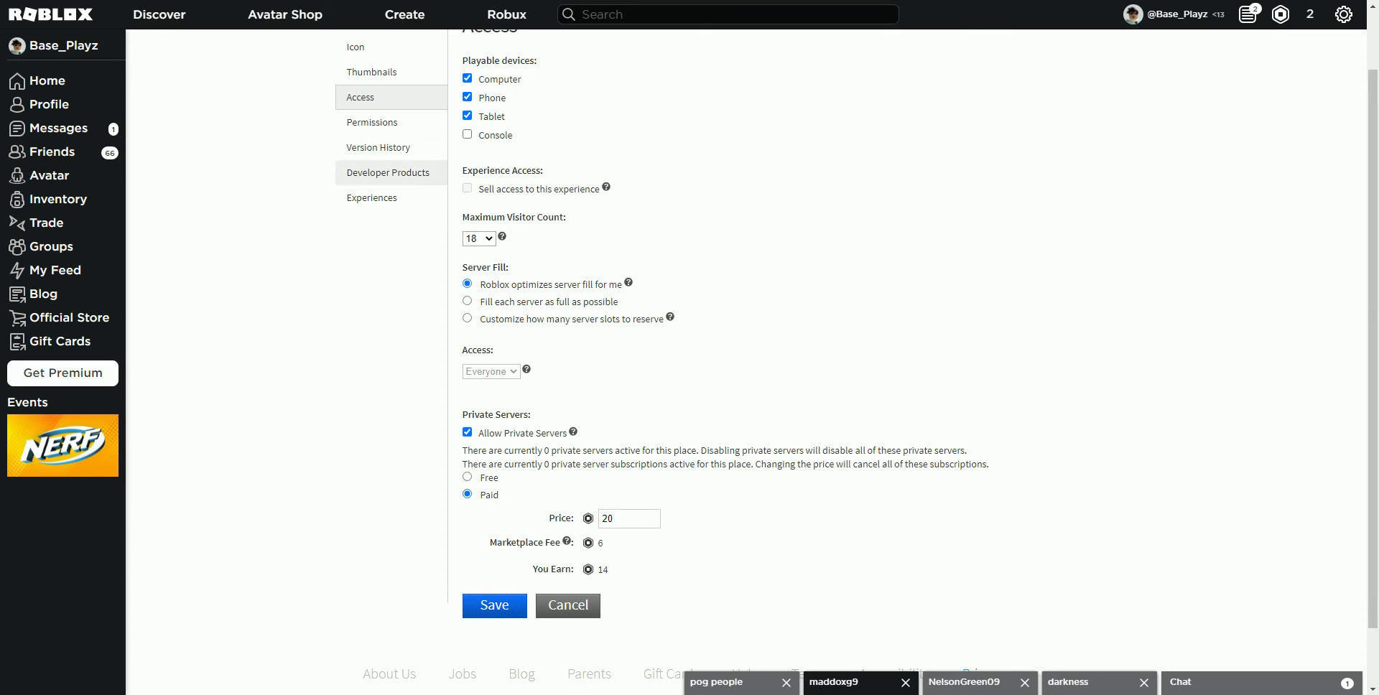
View Permissions: gear genre set to Experience genre (Adventure), copying not allowed.
{"action": "left_click", "coordinate": [372, 122]}
{"action": "scroll", "coordinate": [747, 360], "scroll_direction": "up", "scroll_amount": 1}
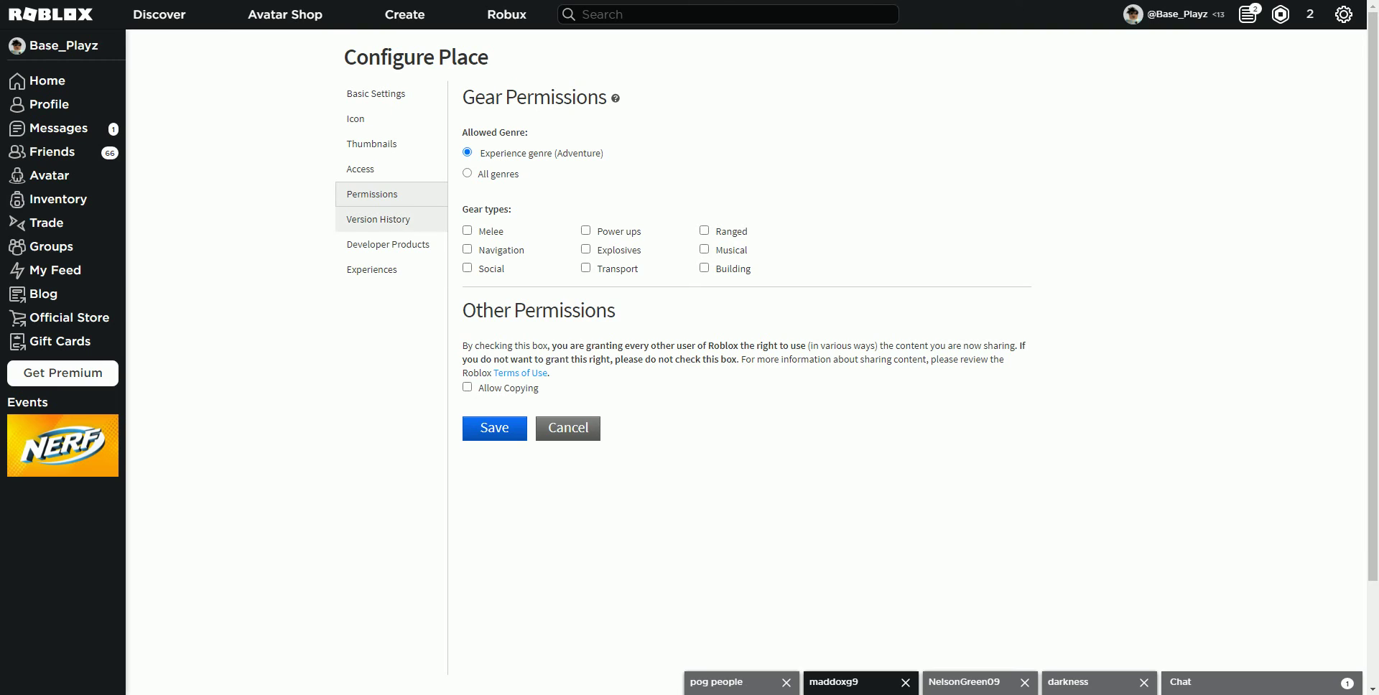
View Version History listing versions 10–19 with dates and published status, page 1 of 2.
{"action": "left_click", "coordinate": [377, 219]}
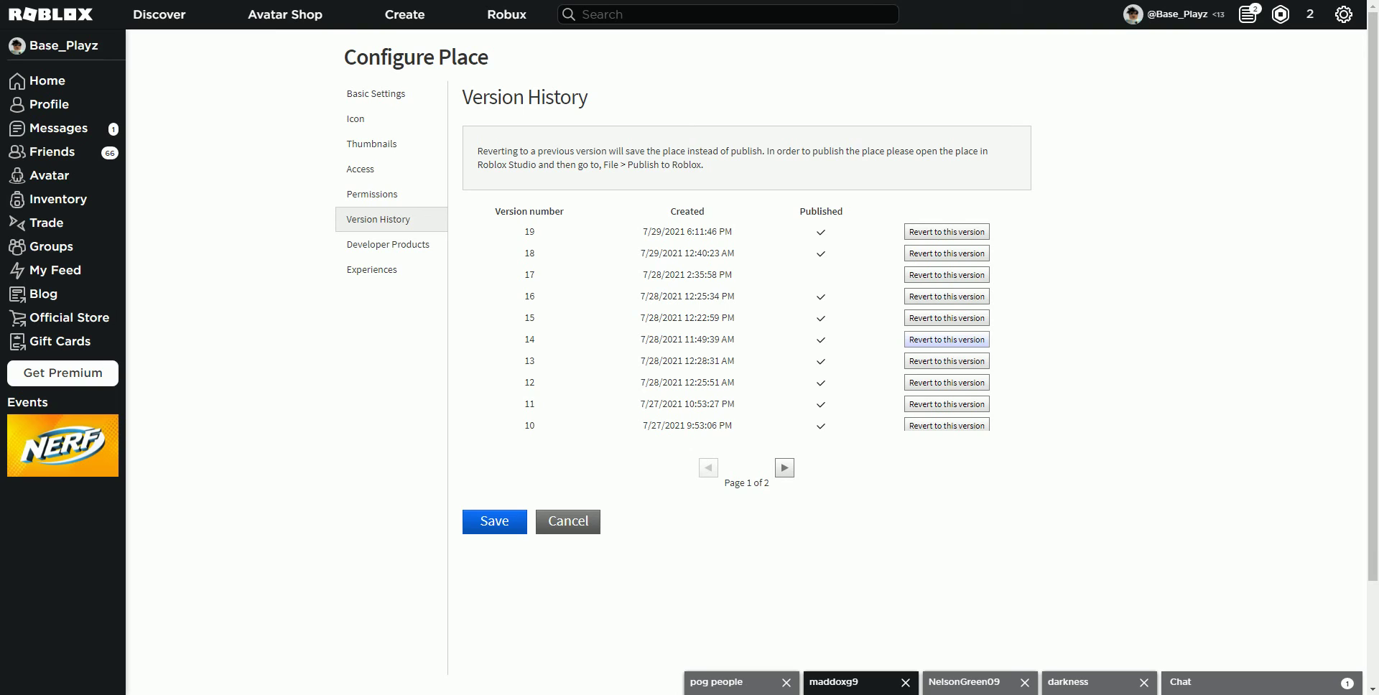
View Developer Products, which shows the place has no developer products yet.
{"action": "left_click", "coordinate": [387, 244]}
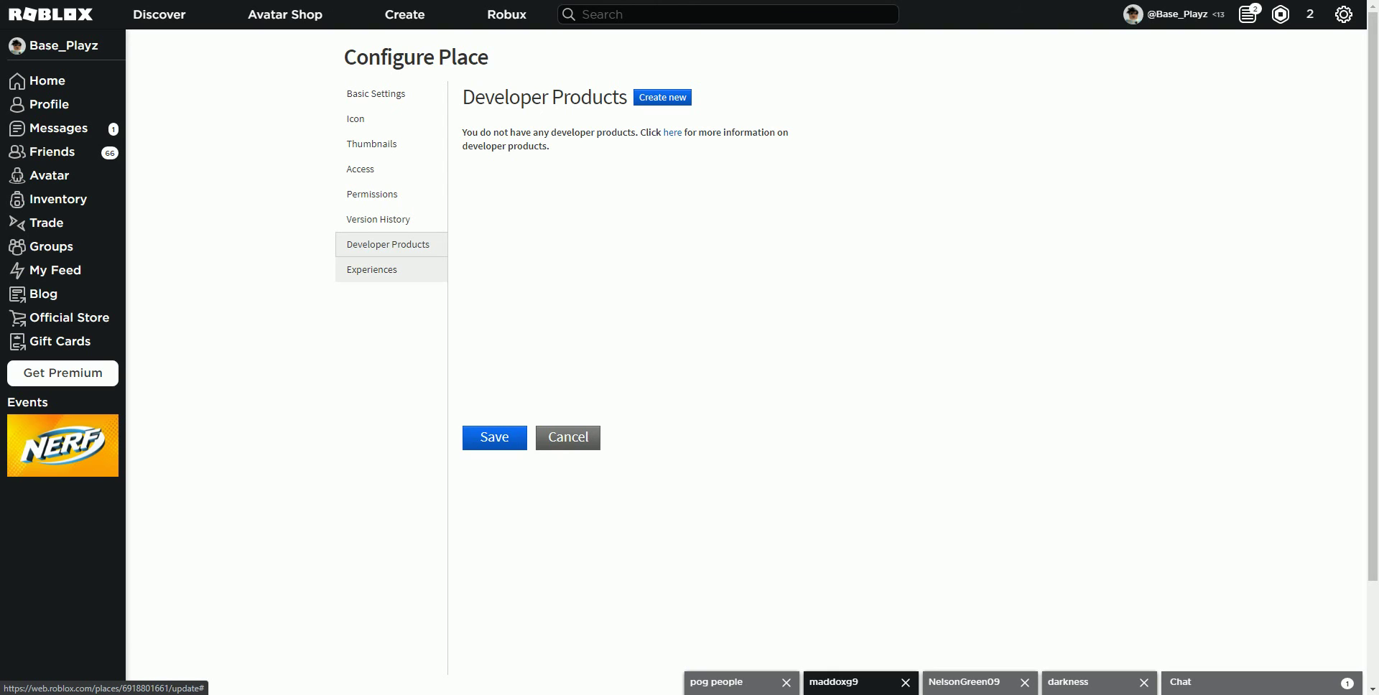
View the Experiences section with the parent experience and two unchecked In-Game Permissions.
{"action": "left_click", "coordinate": [371, 269]}
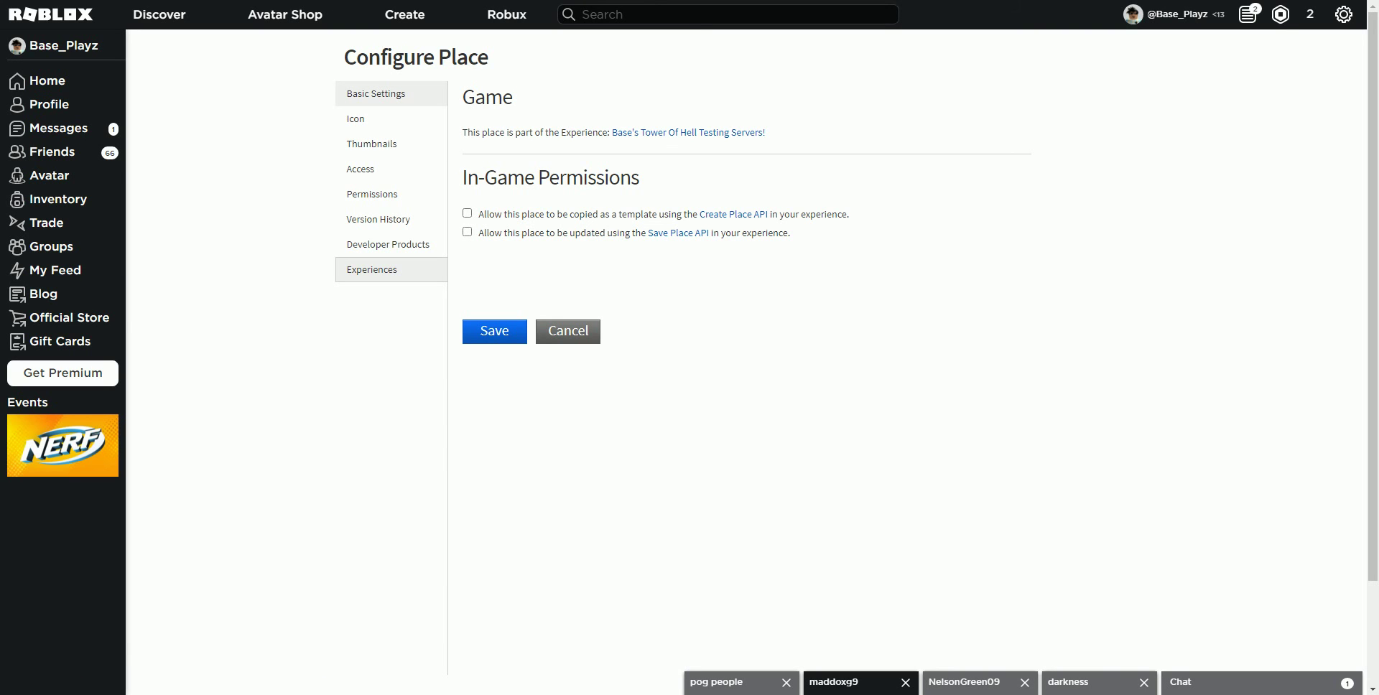
Return to Basic Settings, where the Genre still reads Adventure.
{"action": "left_click", "coordinate": [376, 94]}
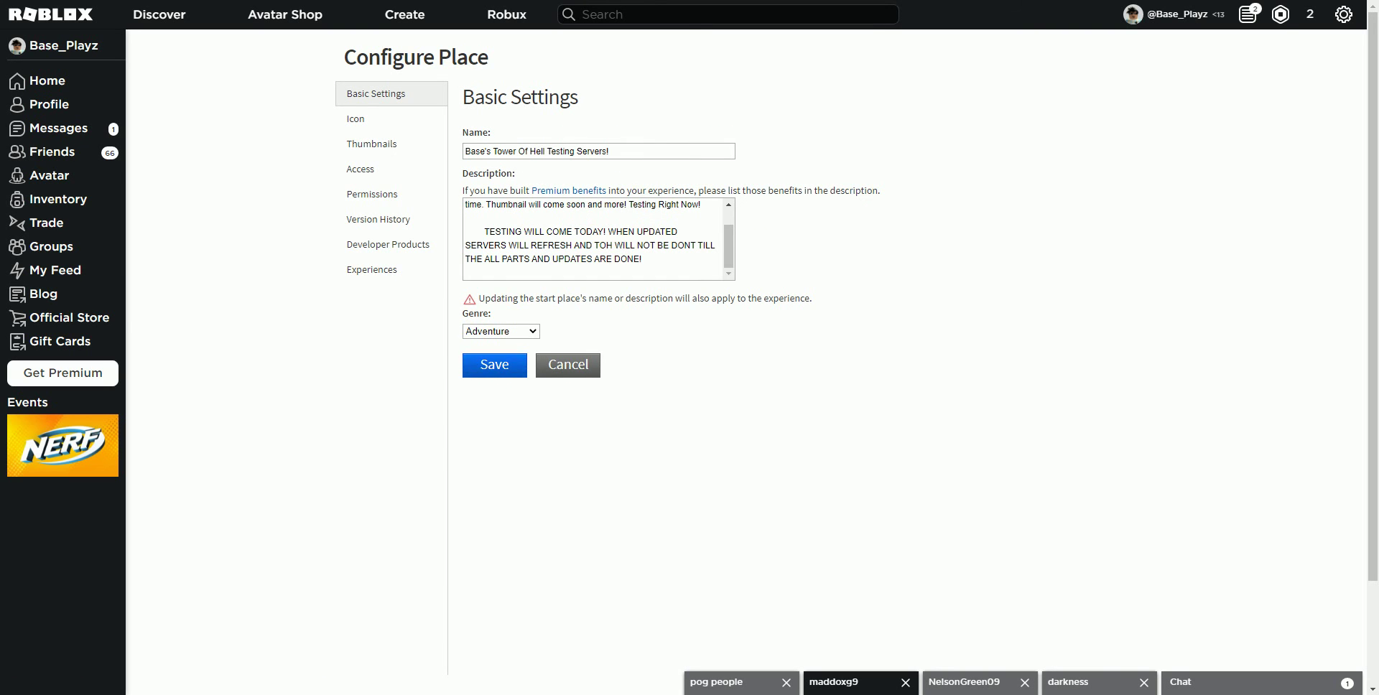